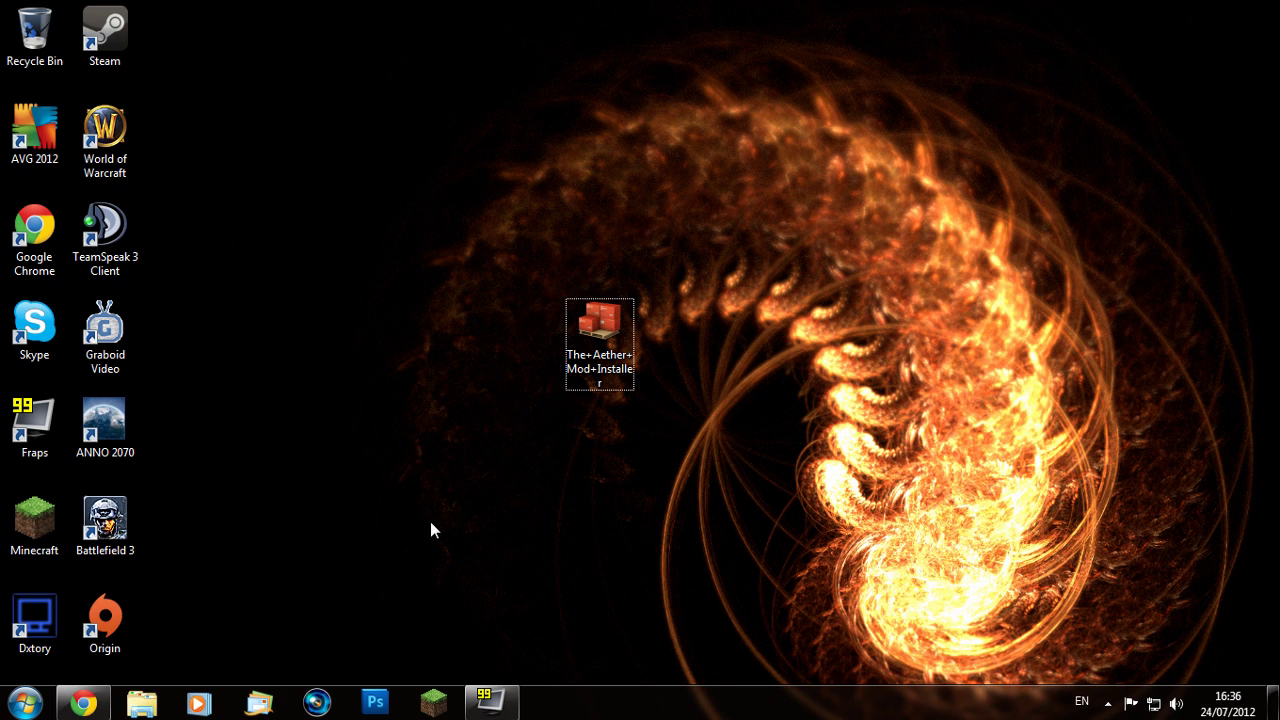
Step: Open the %appdata% Roaming folder in a maximized window and enter the .minecraft folder
click(24, 703)
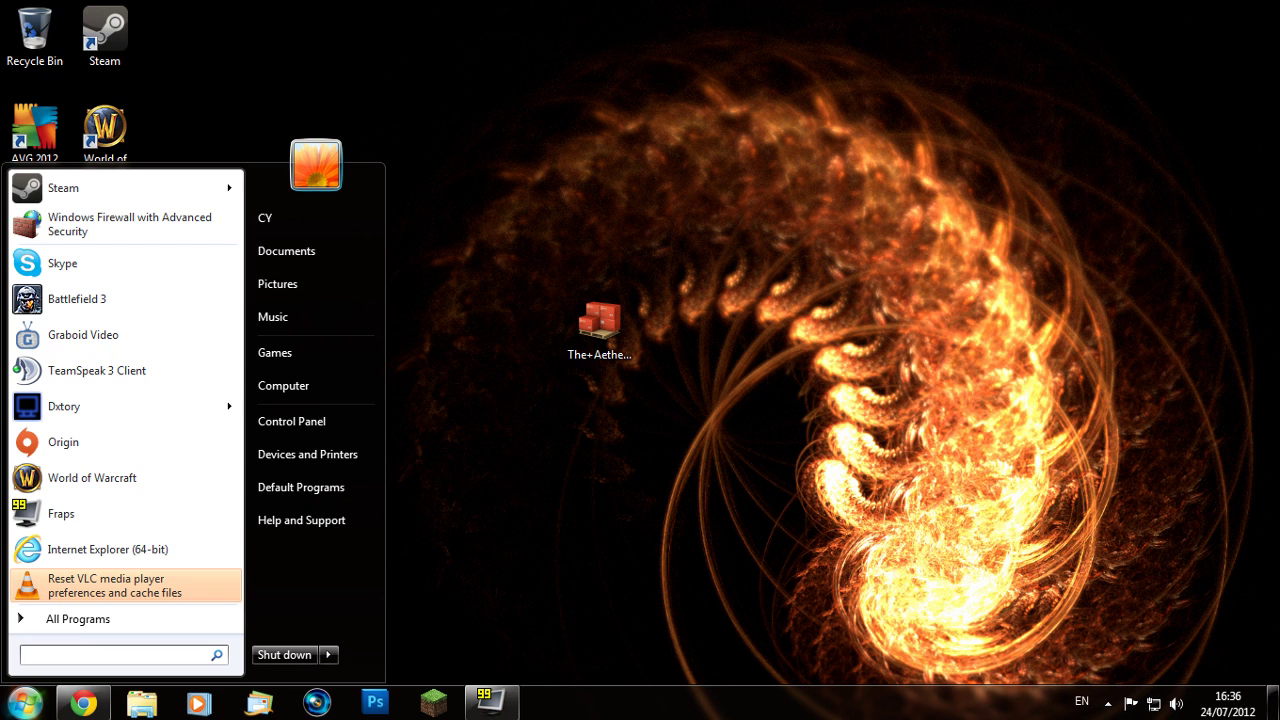
text(%app)
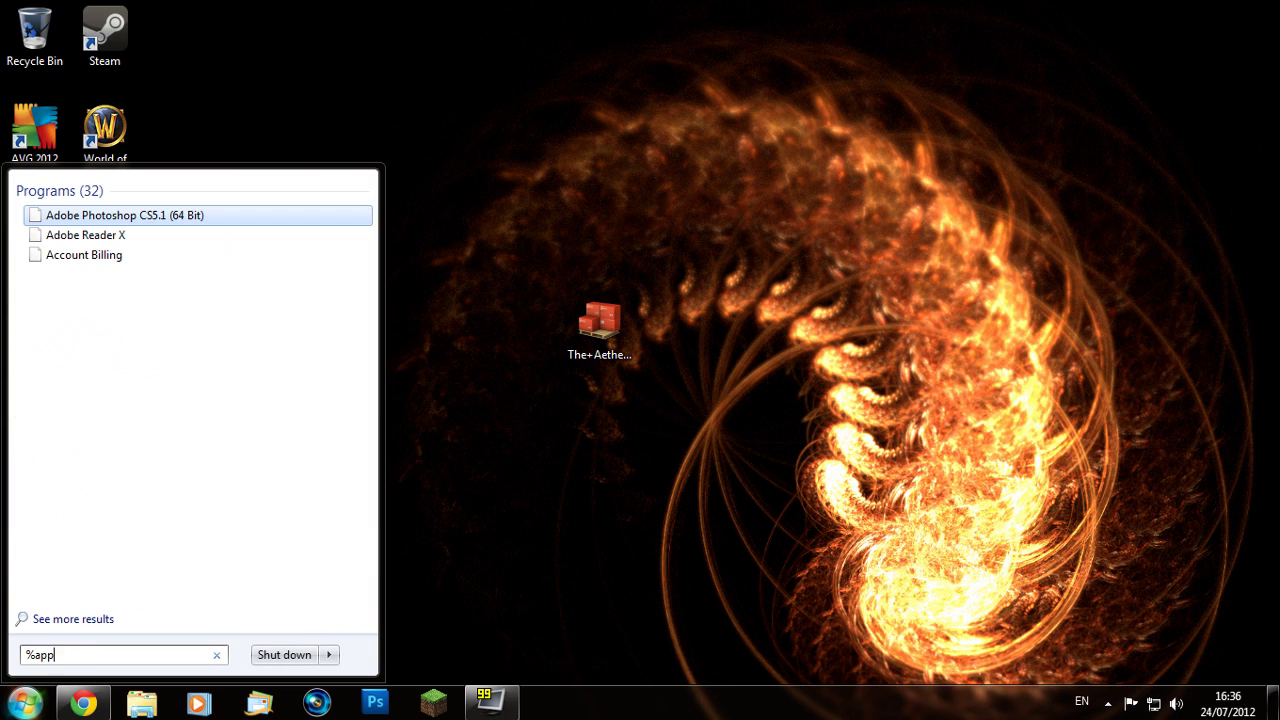
text(data%)
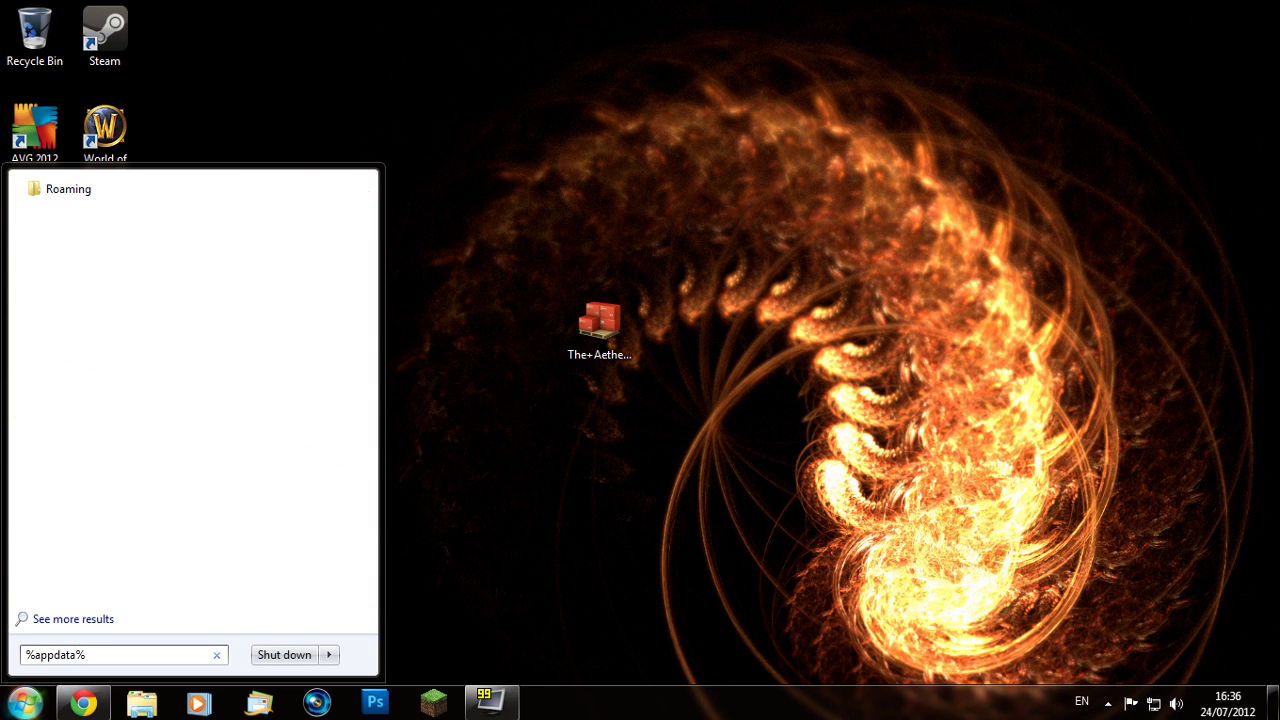
key(Return)
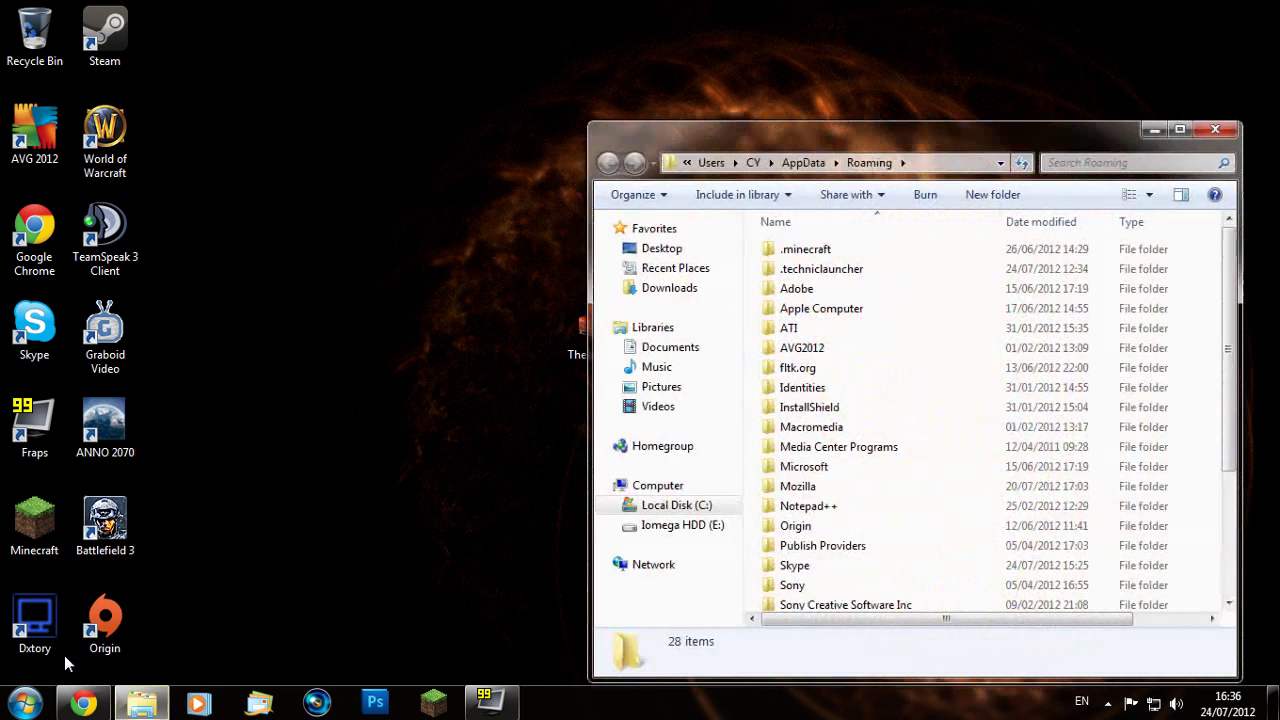
click(1181, 130)
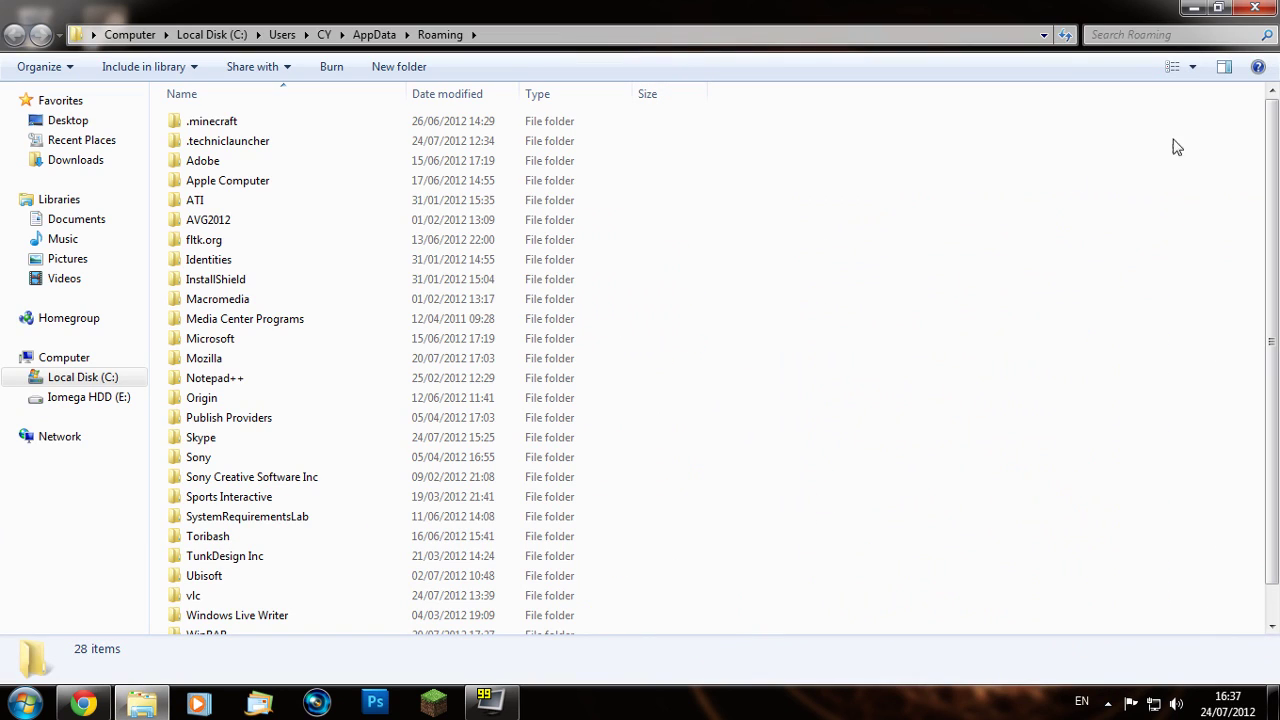
double_click(221, 129)
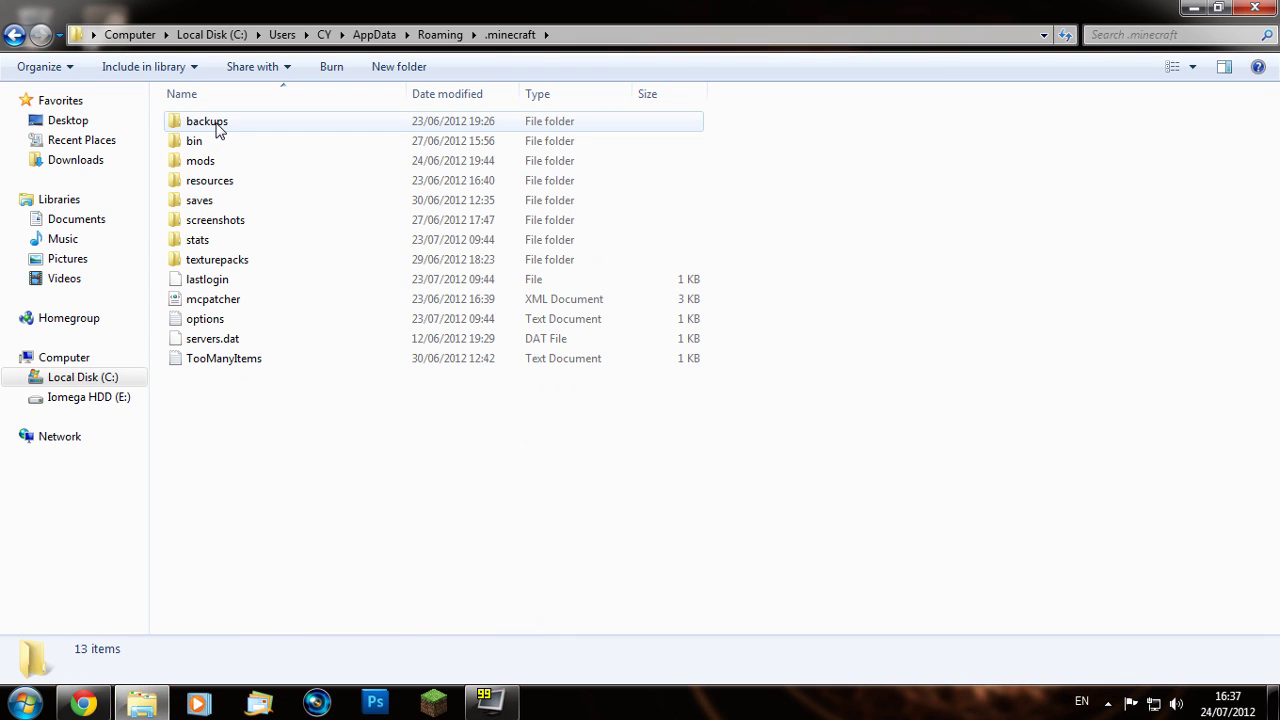
Step: Delete the backups, bin, mods and resources folders plus the mcpatcher and TooManyItems files from .minecraft
click(218, 128)
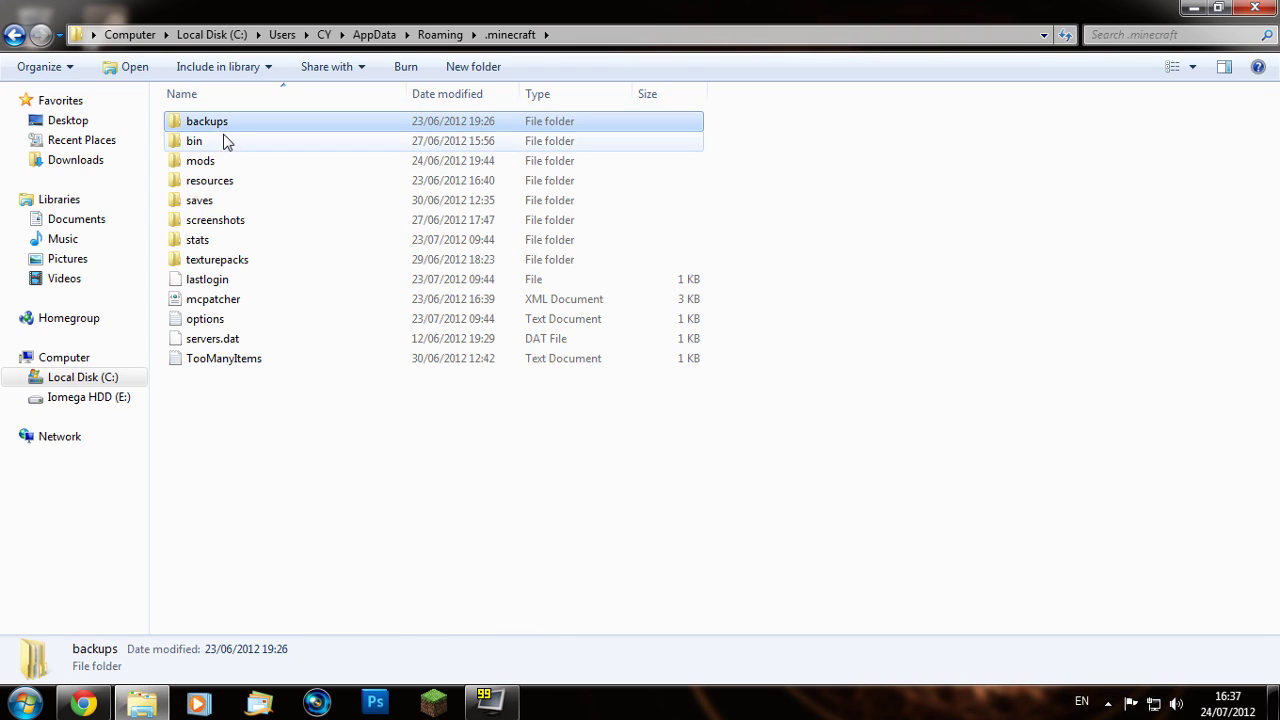
ctrl+click(226, 140)
ctrl+click(224, 161)
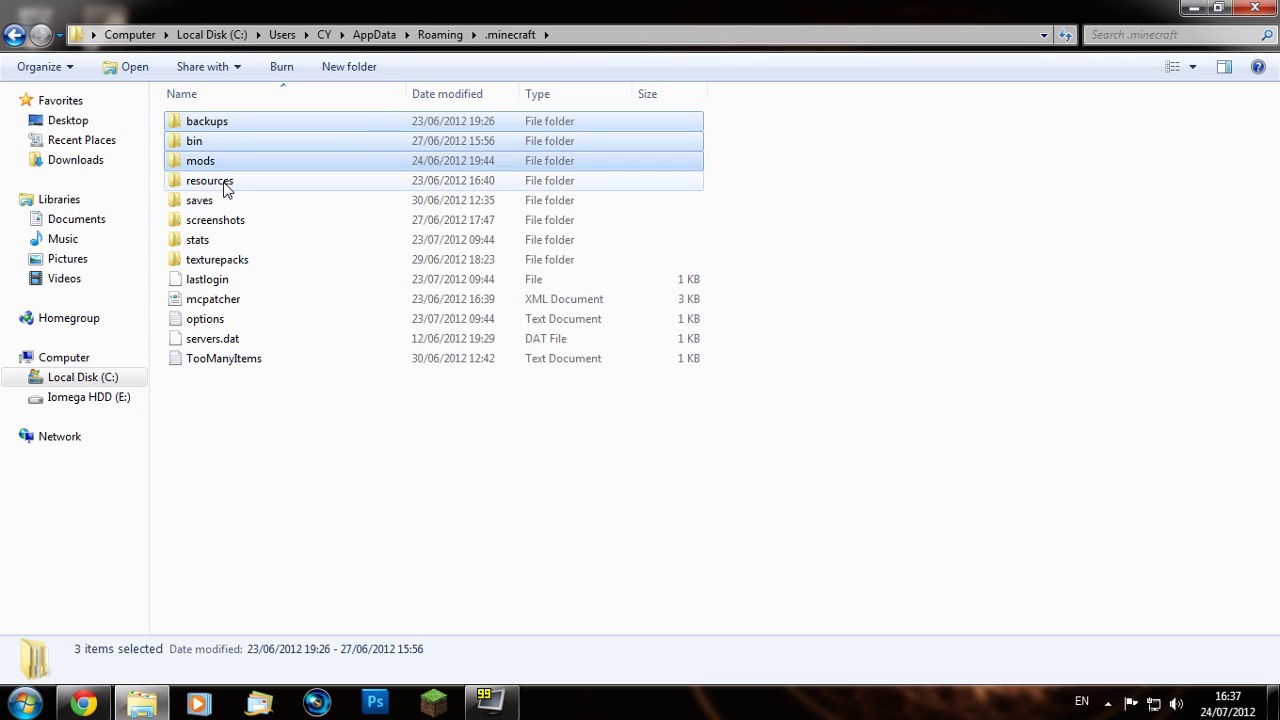
ctrl+click(224, 181)
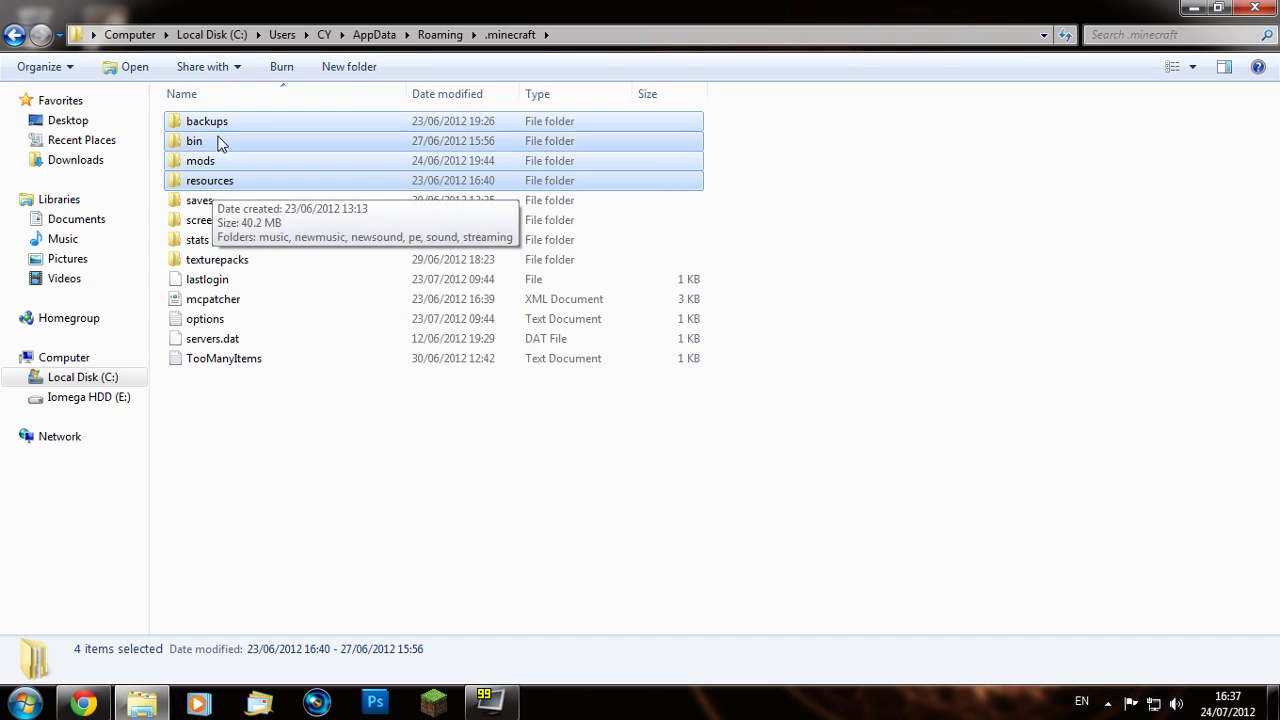
ctrl+click(238, 301)
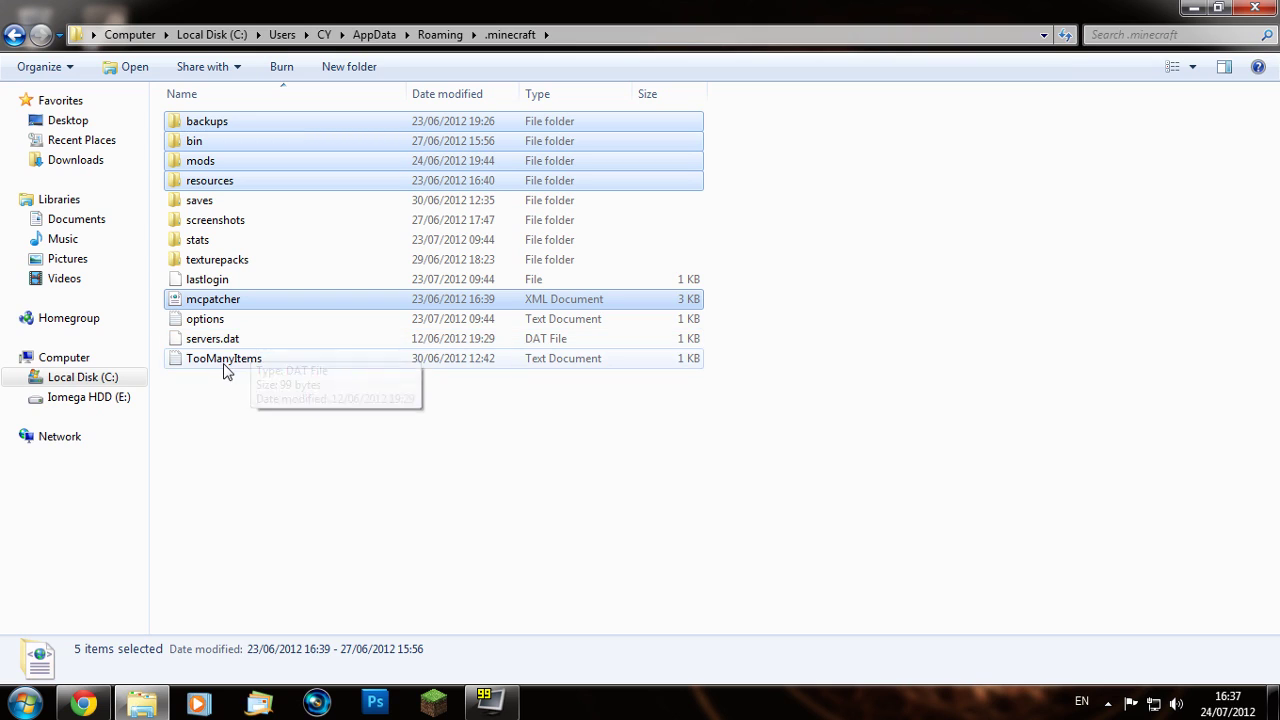
ctrl+click(248, 360)
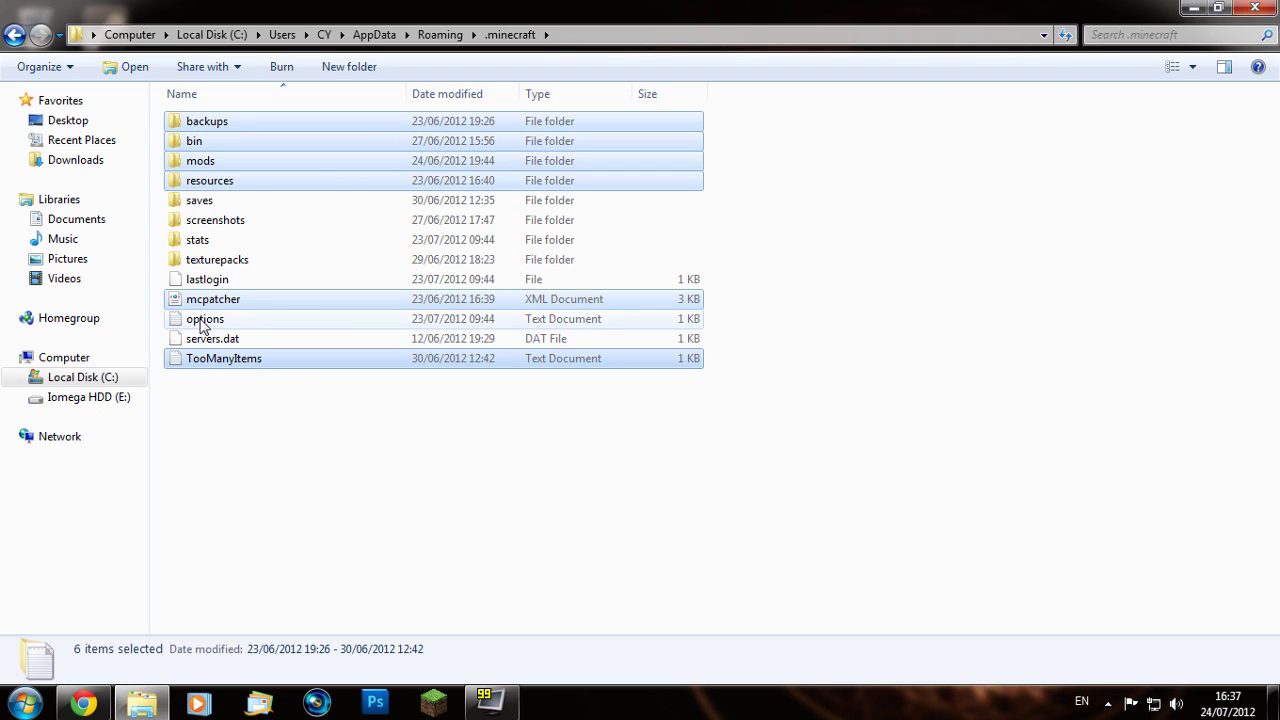
key(Delete)
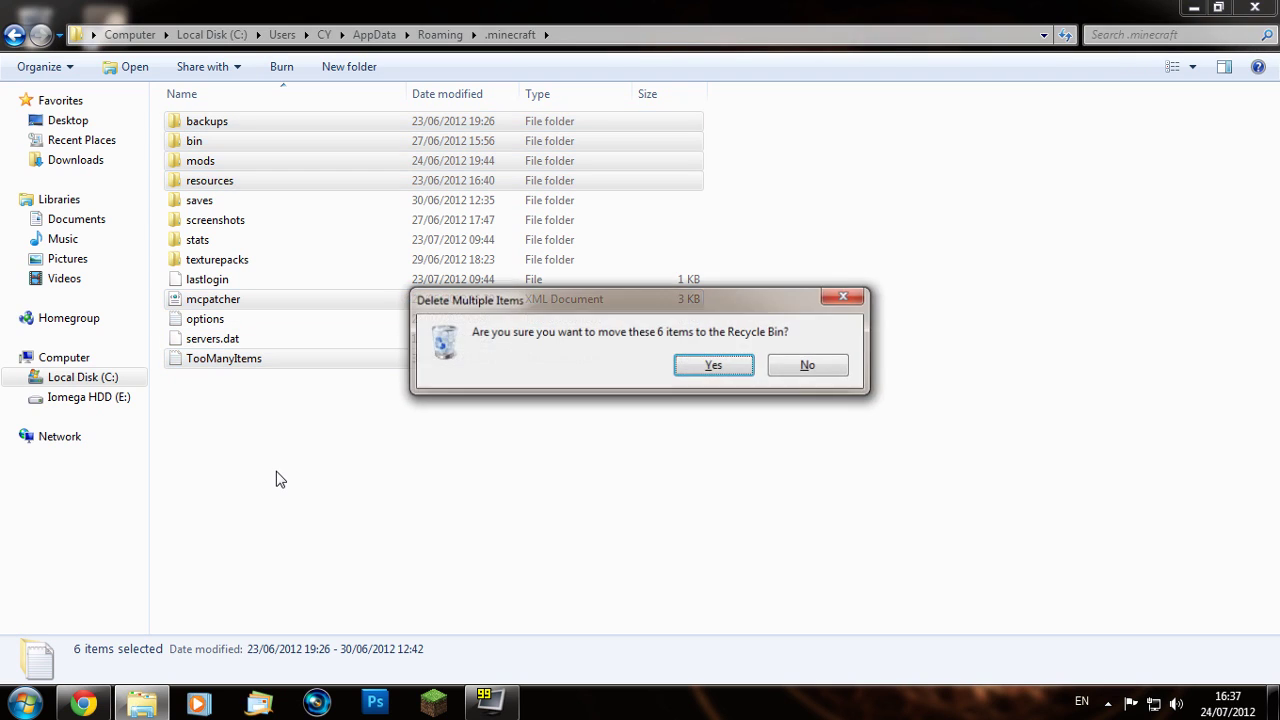
key(Return)
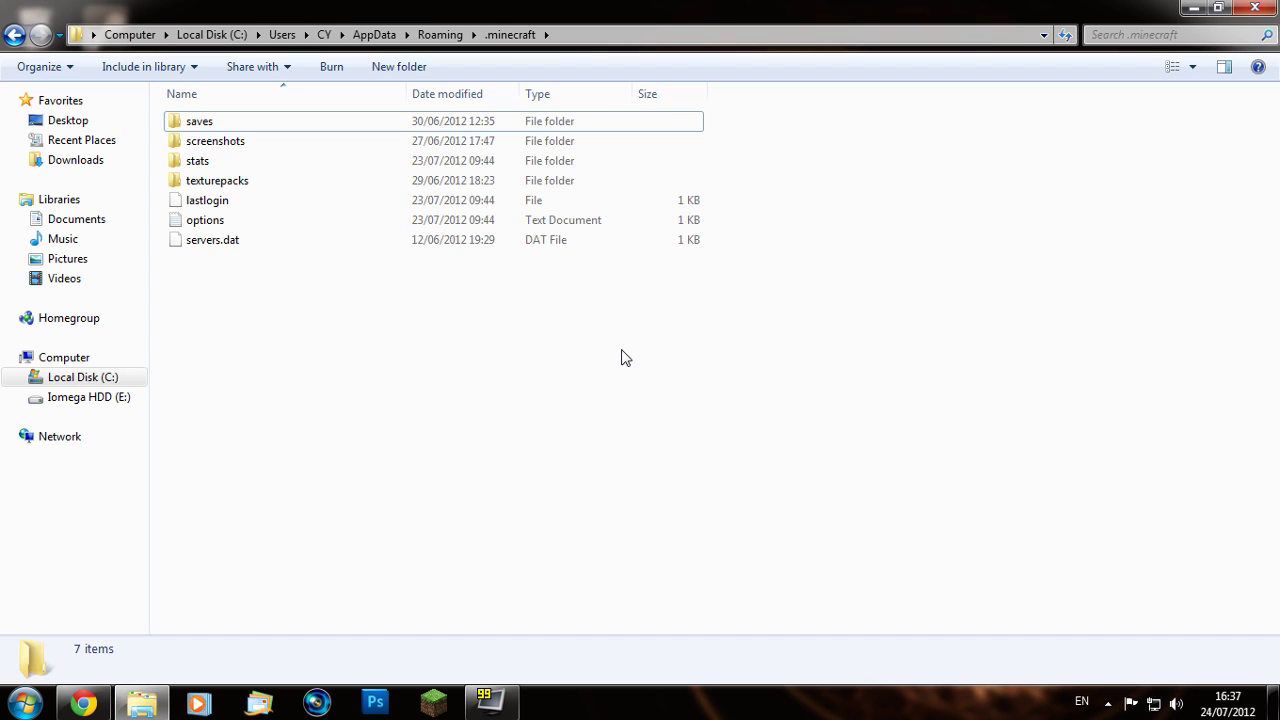
Step: Close the .minecraft folder window and permanently empty the Recycle Bin
click(1252, 8)
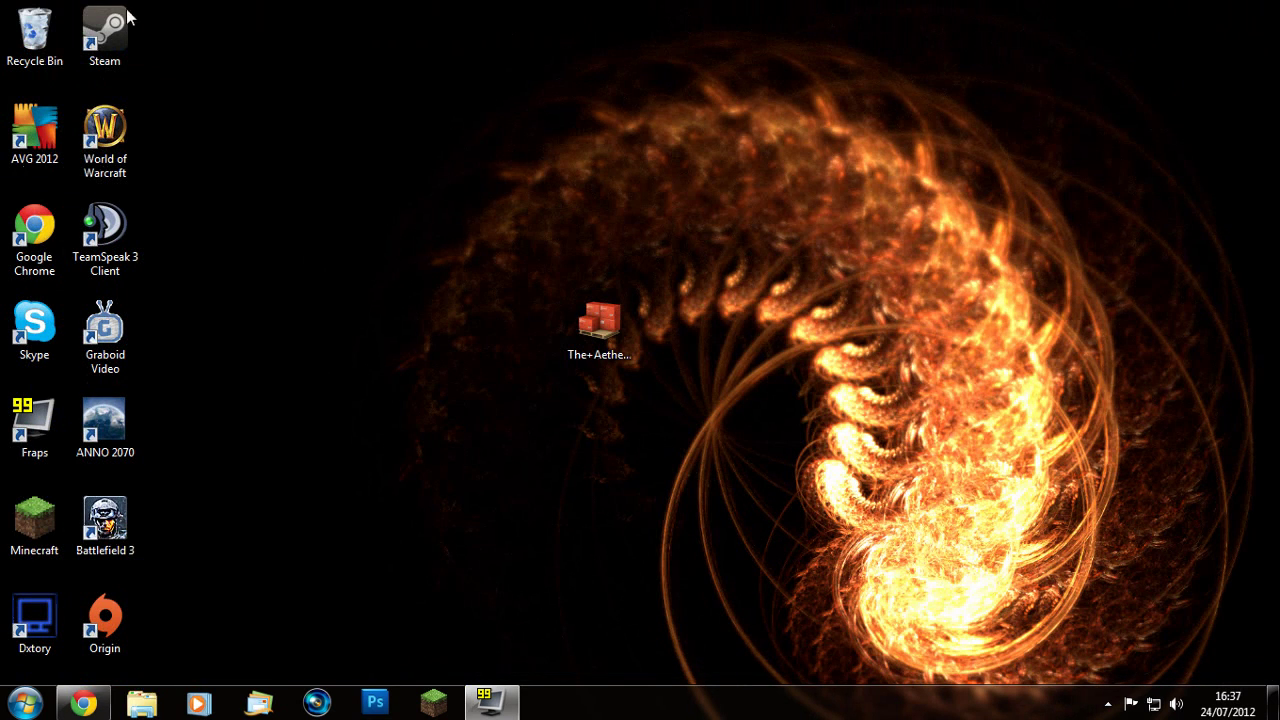
right_click(45, 30)
click(125, 63)
click(714, 365)
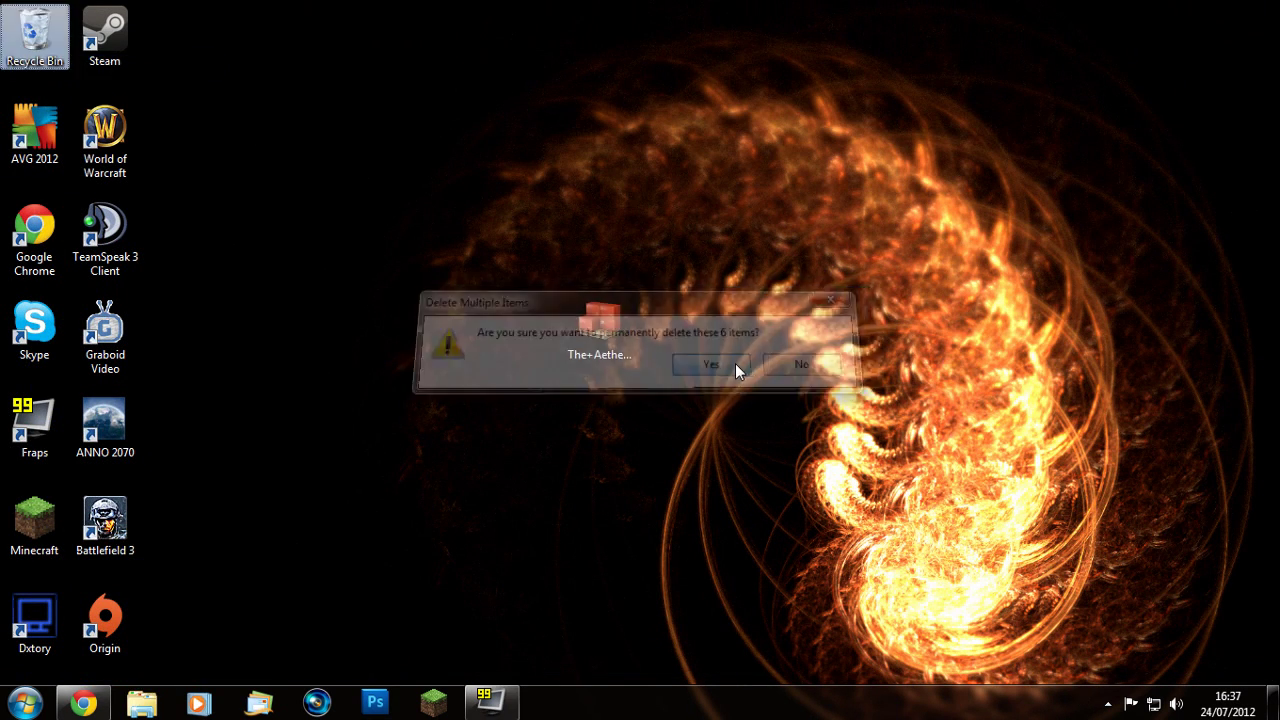
Step: Run Minecraft from the desktop, allowing the unverified publisher, and log in with the remembered account details
double_click(34, 522)
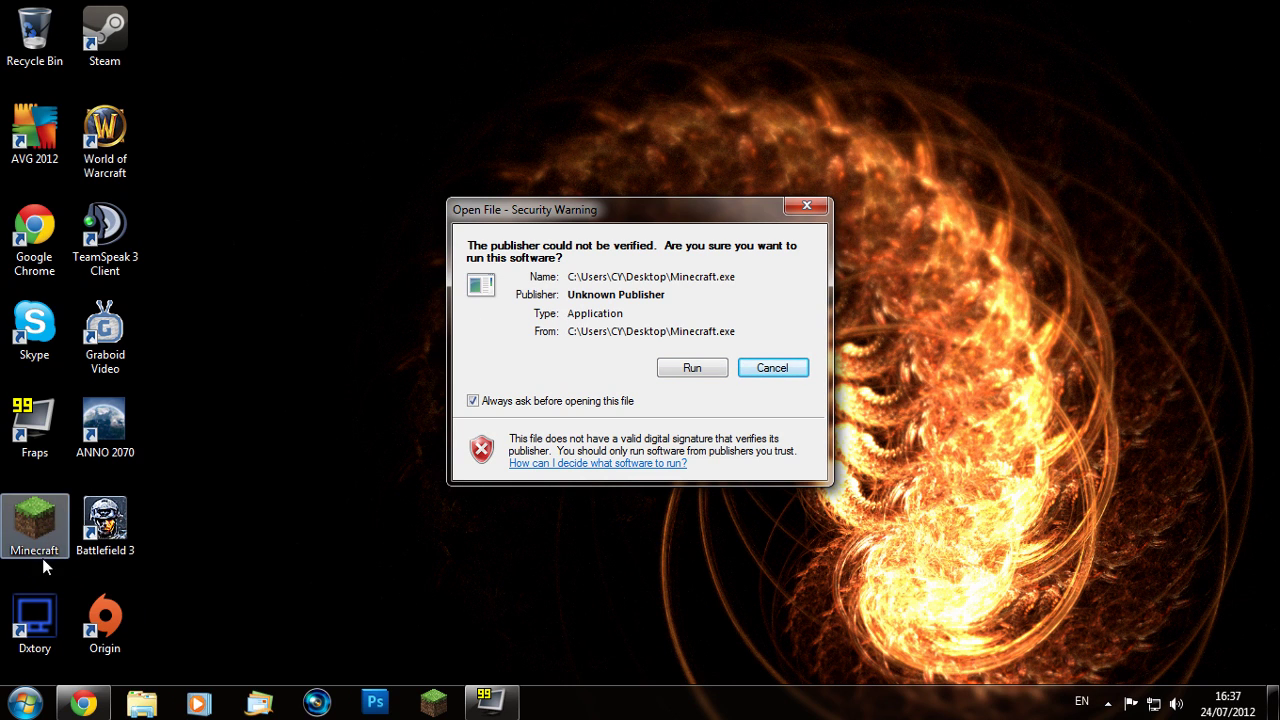
click(692, 368)
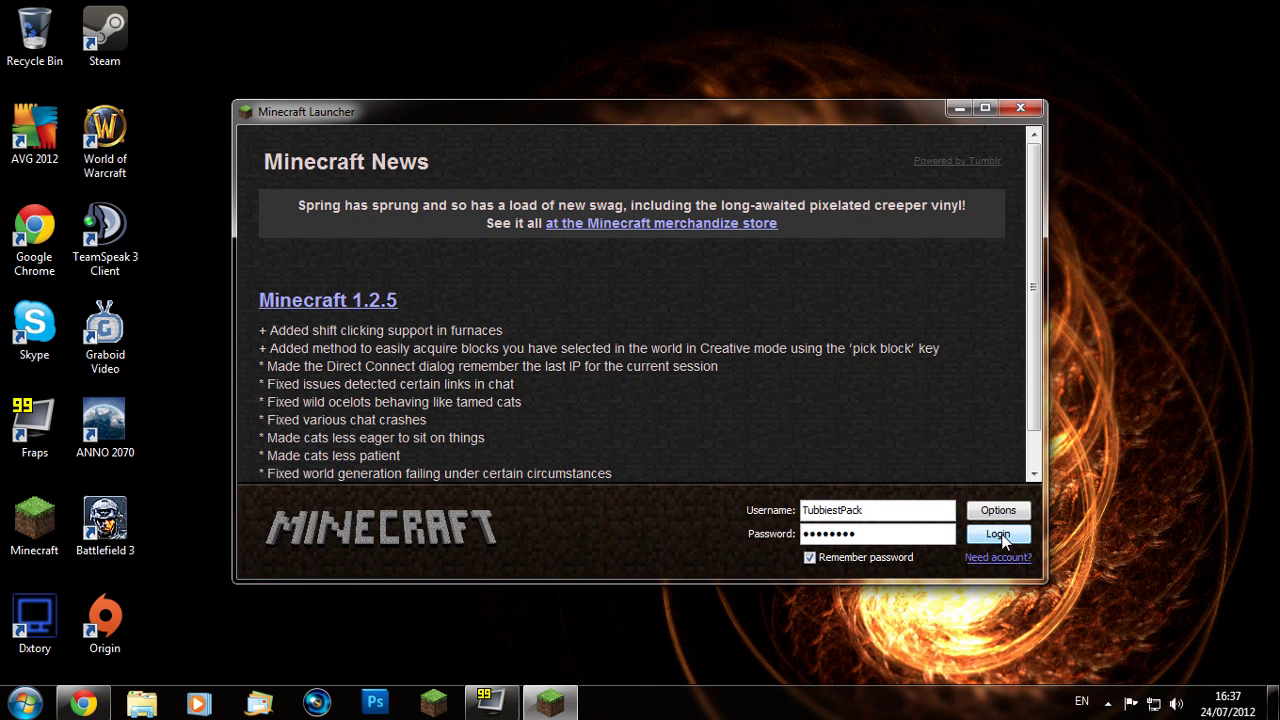
click(998, 533)
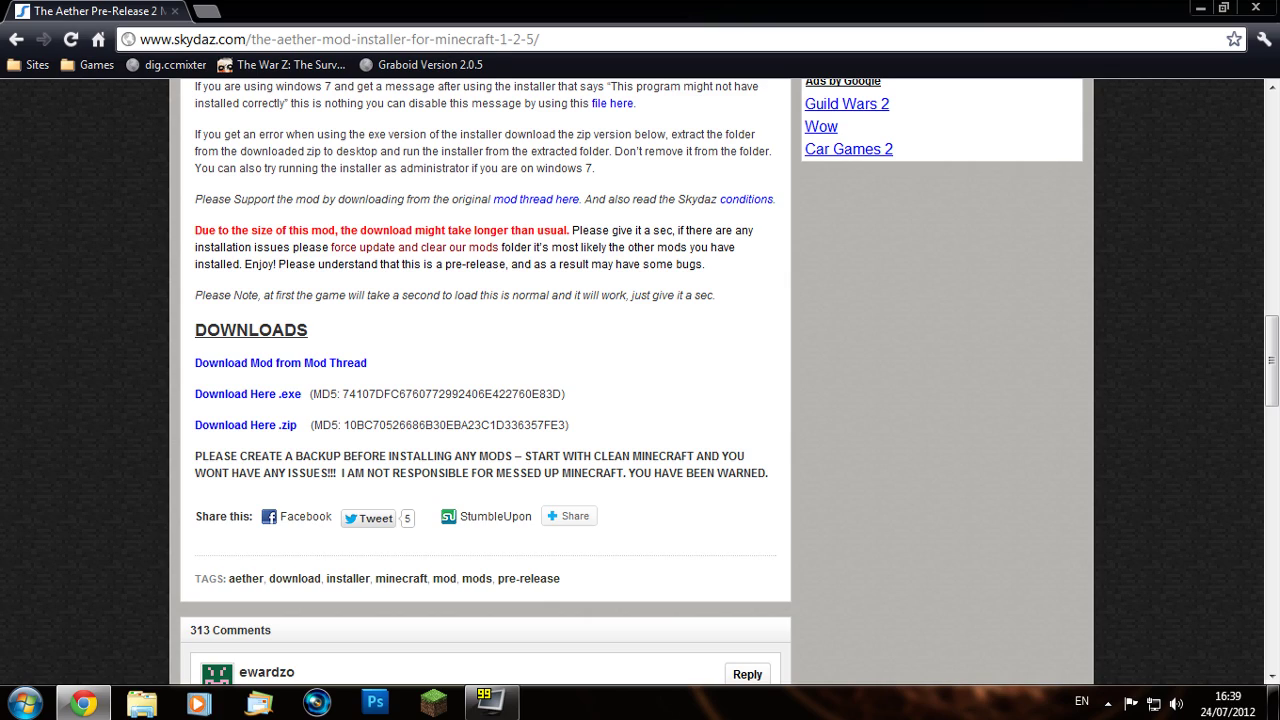
Step: Review the Aether mod installer web page and its .exe download link, and minimize the browser
scroll(228, 292, up, 15)
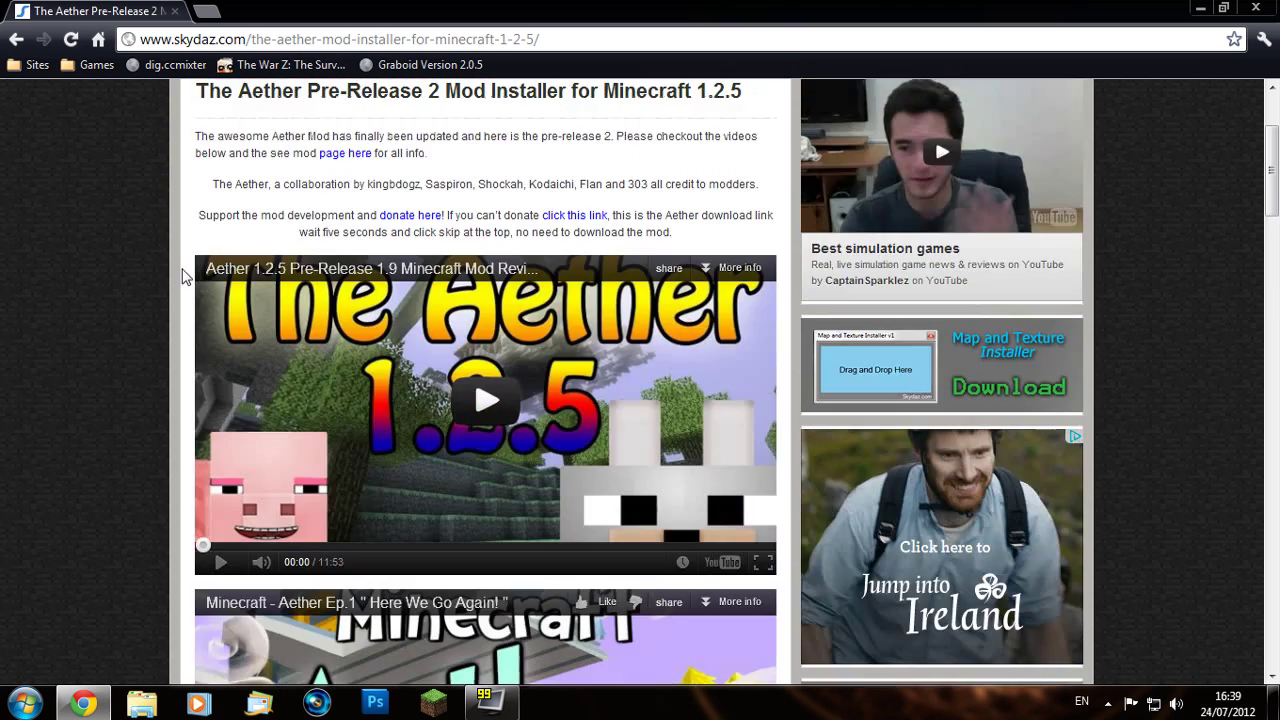
scroll(125, 349, down, 15)
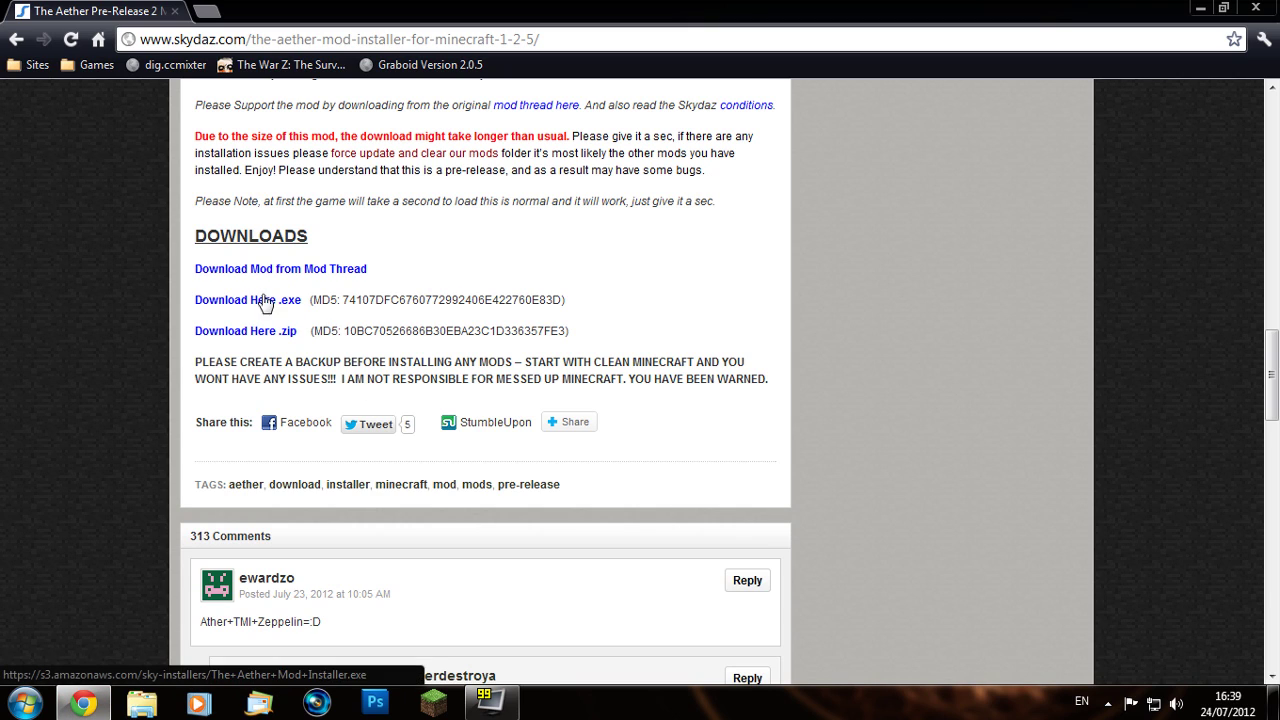
click(84, 703)
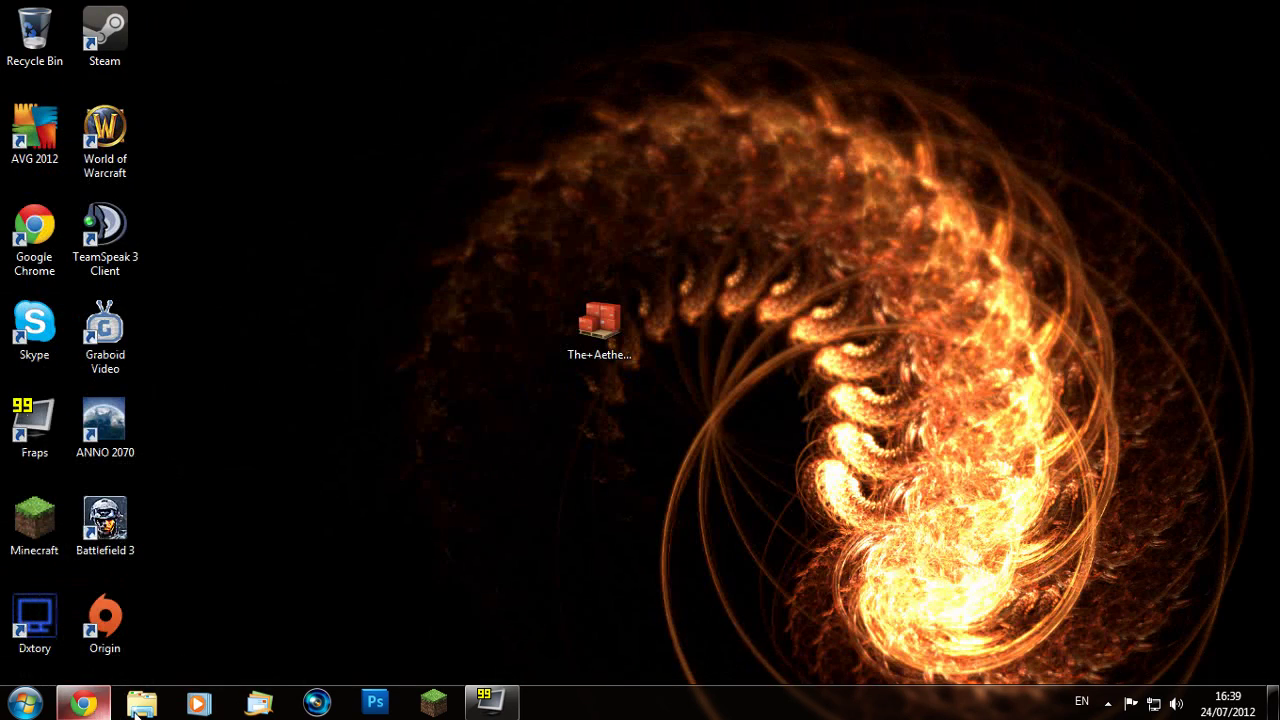
Step: Reposition the Aether Mod Installer icon on the desktop, run it as administrator and move its window clear of the icon
click(620, 372)
drag(637, 349, 557, 324)
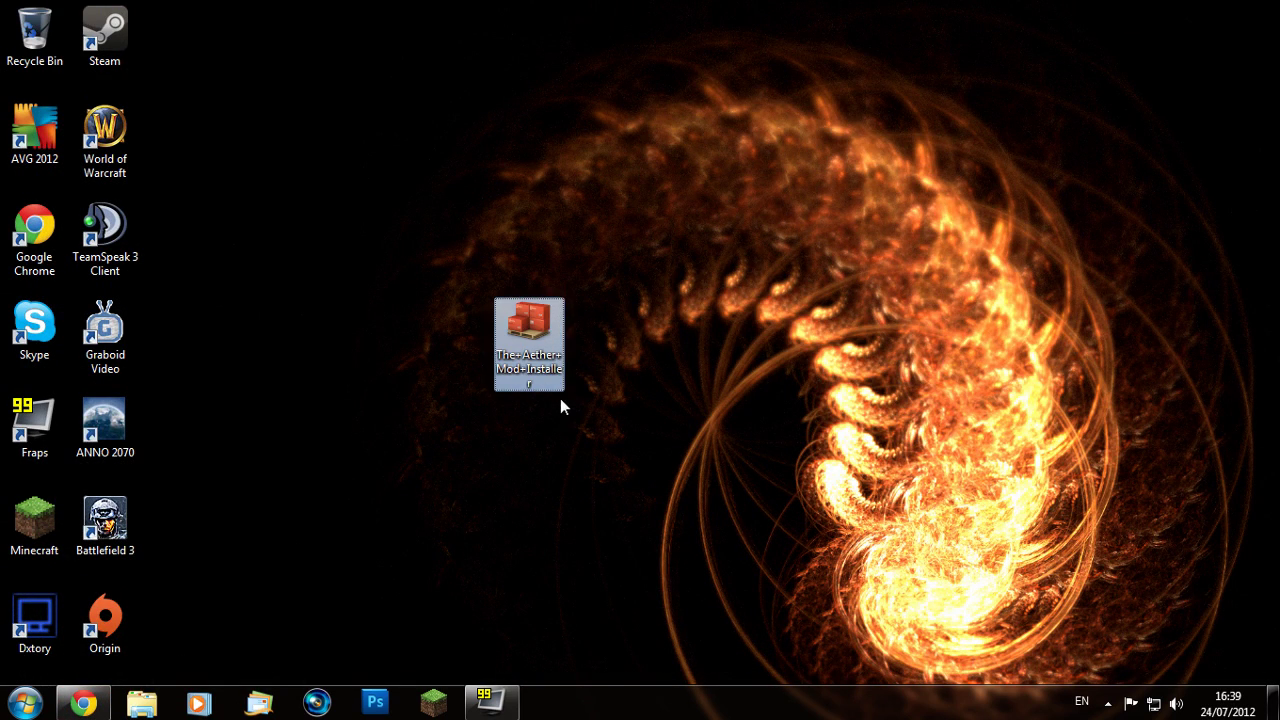
right_click(523, 333)
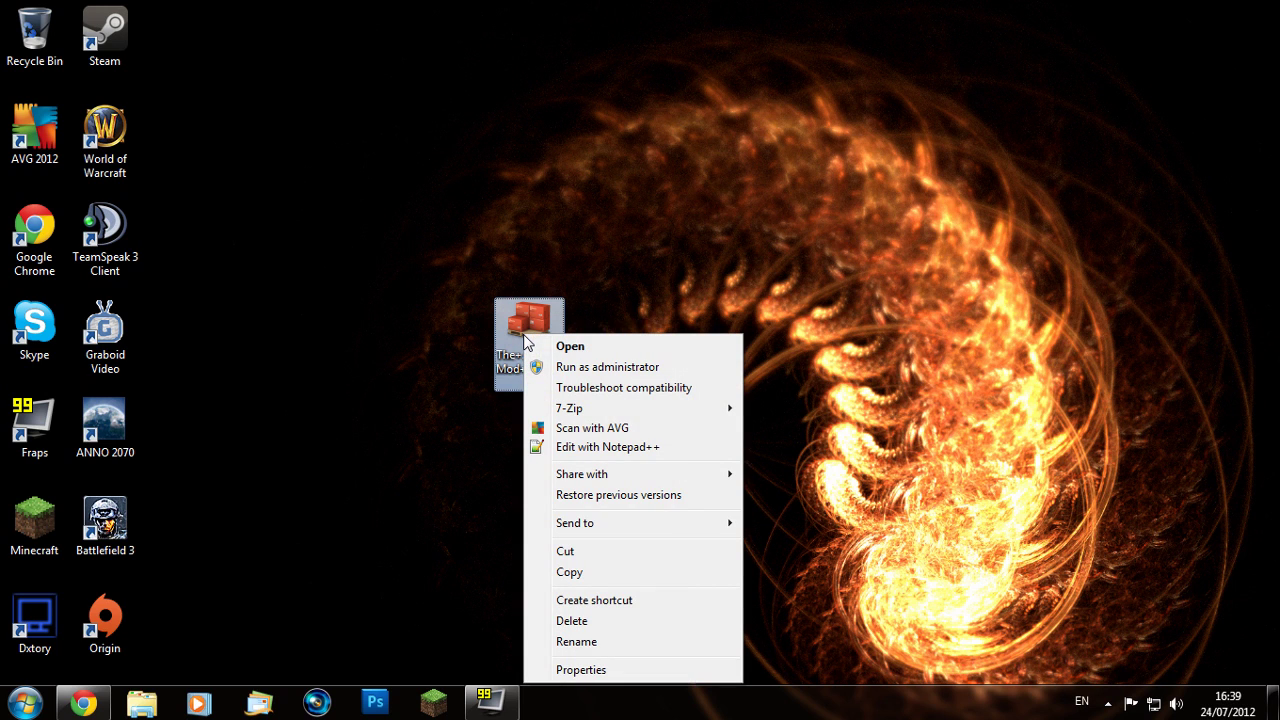
click(566, 367)
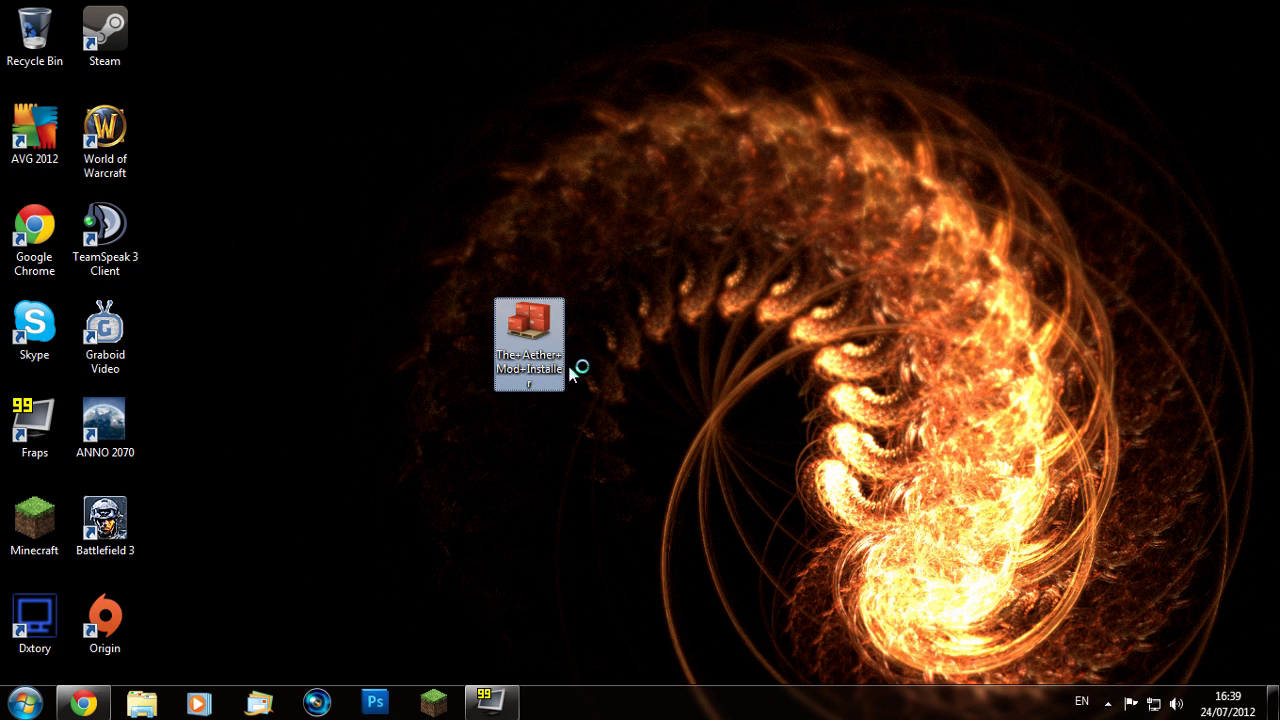
drag(663, 269, 776, 202)
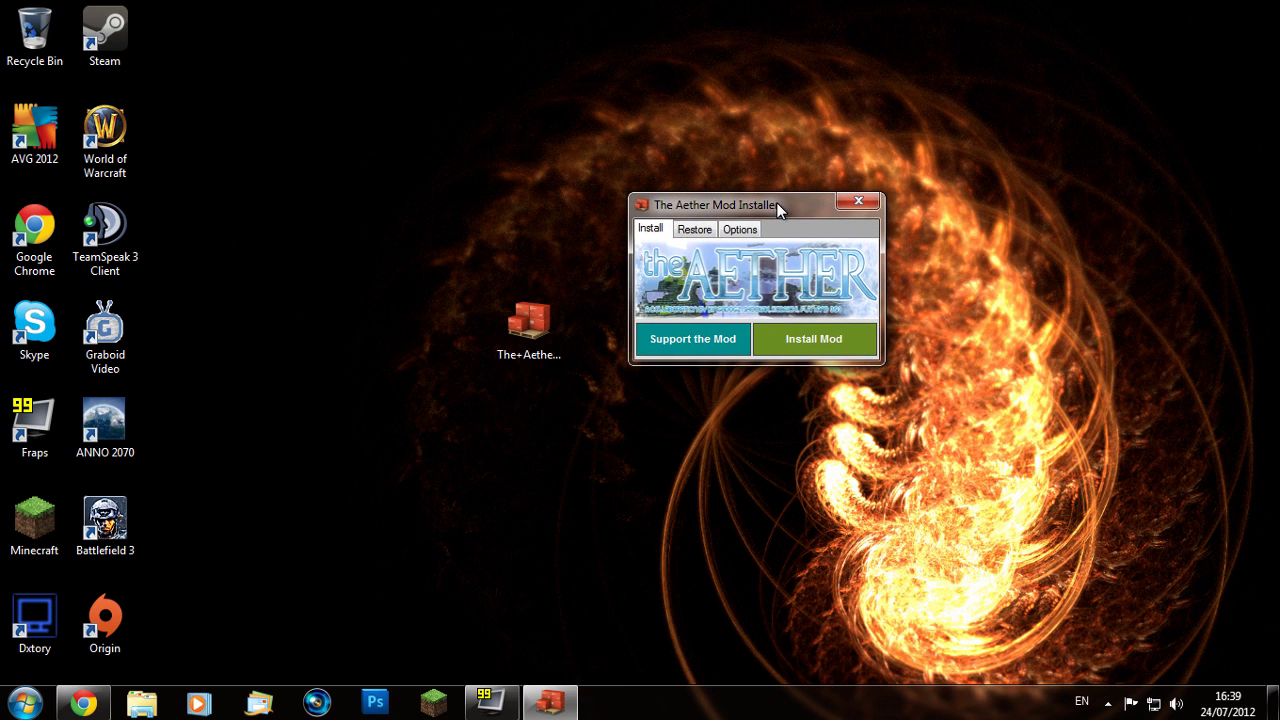
Step: Examine the installer's Restore and Options pages and return to the Install page
click(706, 230)
click(731, 232)
click(652, 230)
click(694, 230)
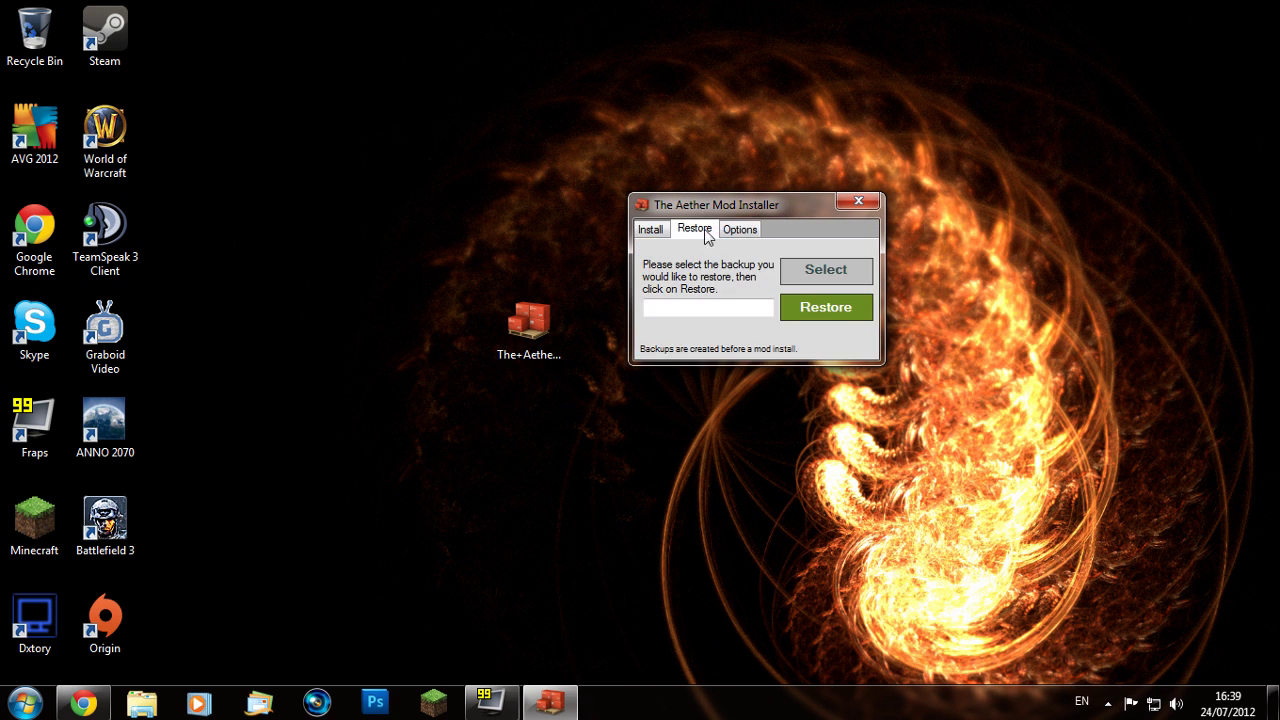
click(736, 231)
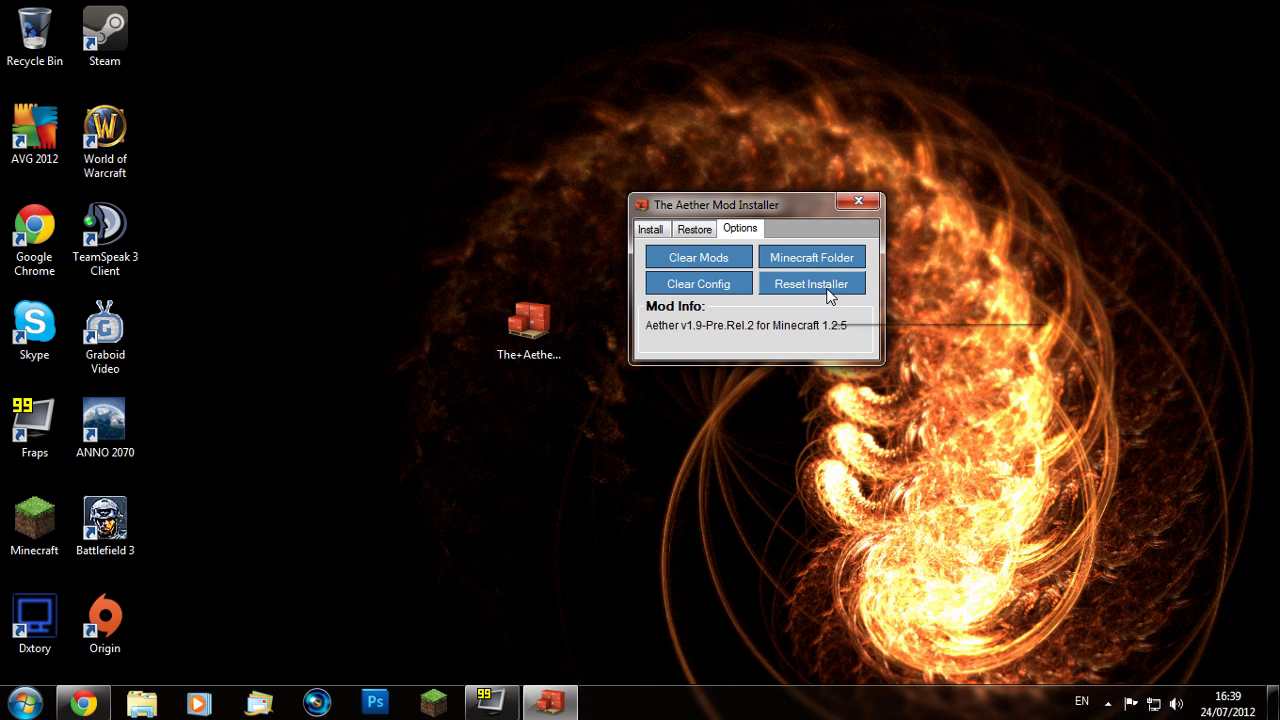
click(698, 232)
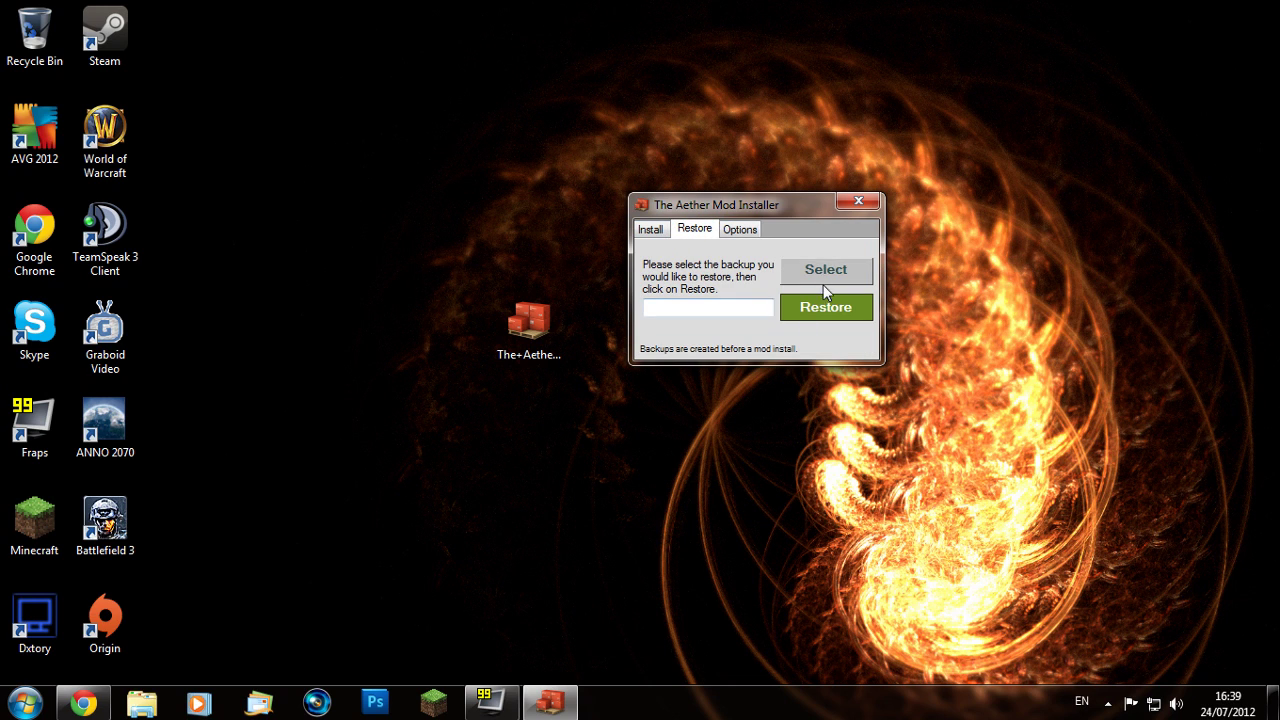
click(650, 230)
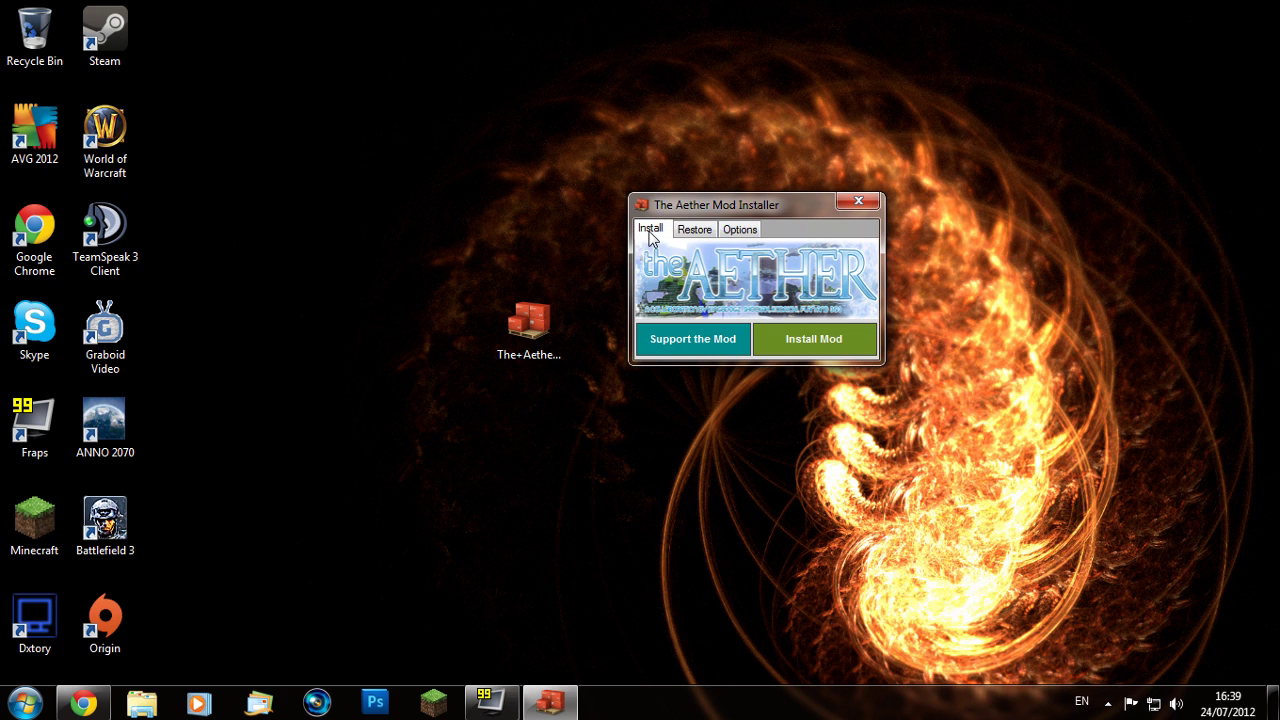
Step: Install the Aether mod without backing up Minecraft first
drag(801, 207, 797, 225)
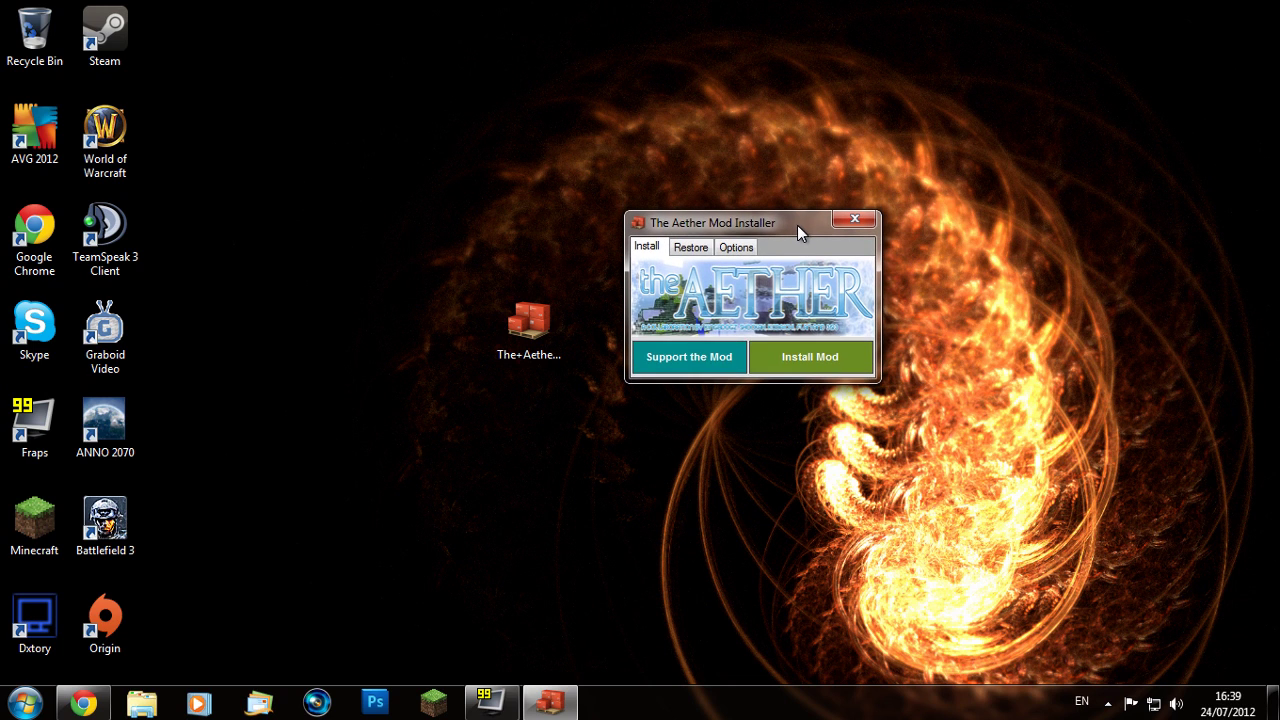
click(817, 357)
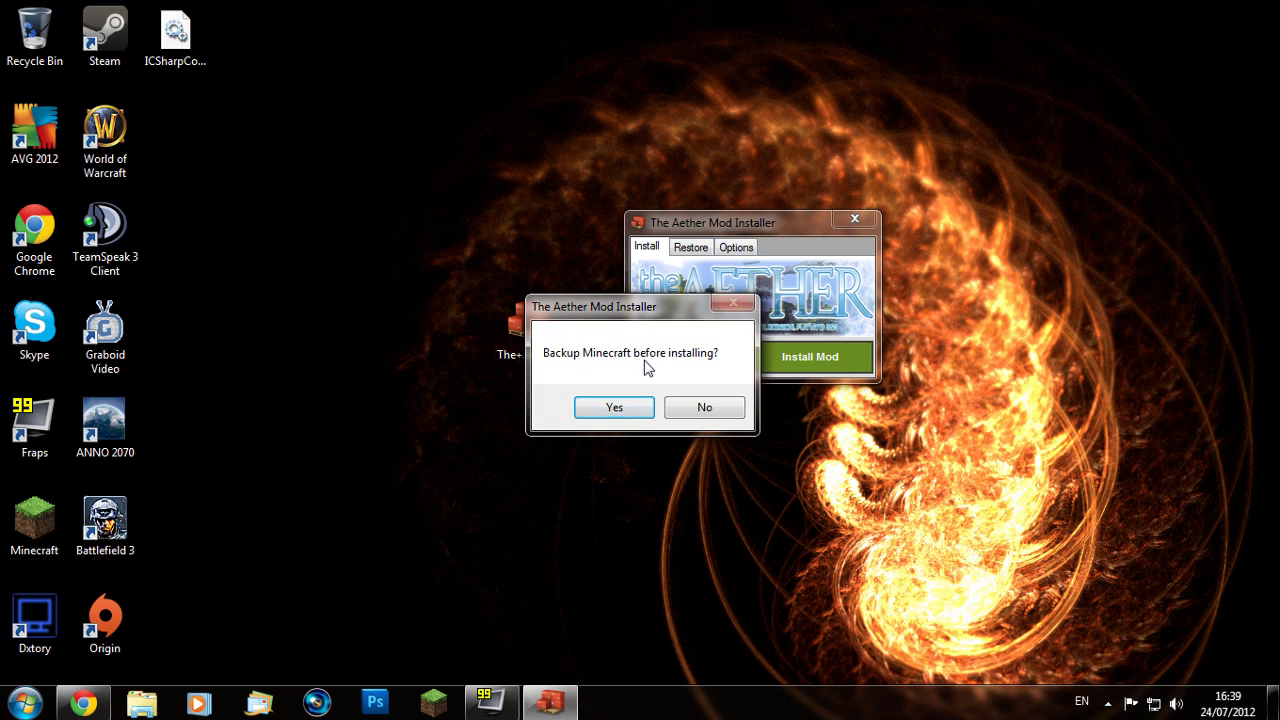
drag(620, 310, 544, 284)
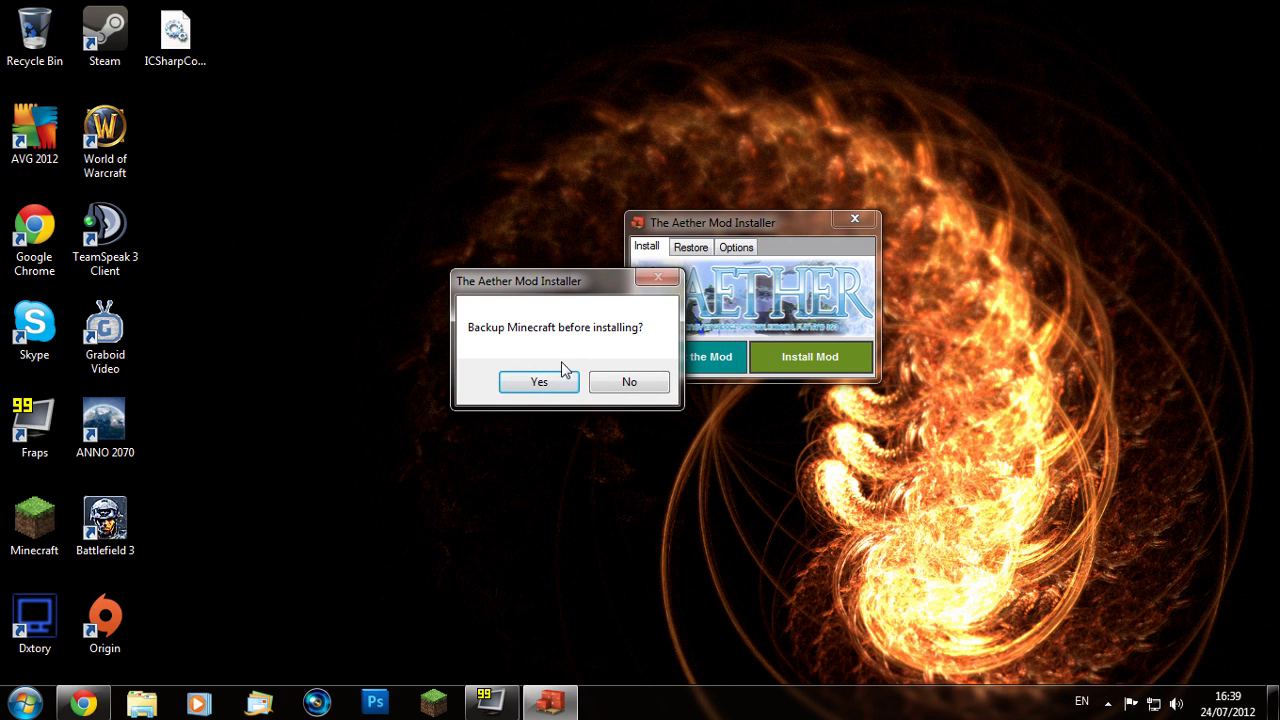
click(627, 383)
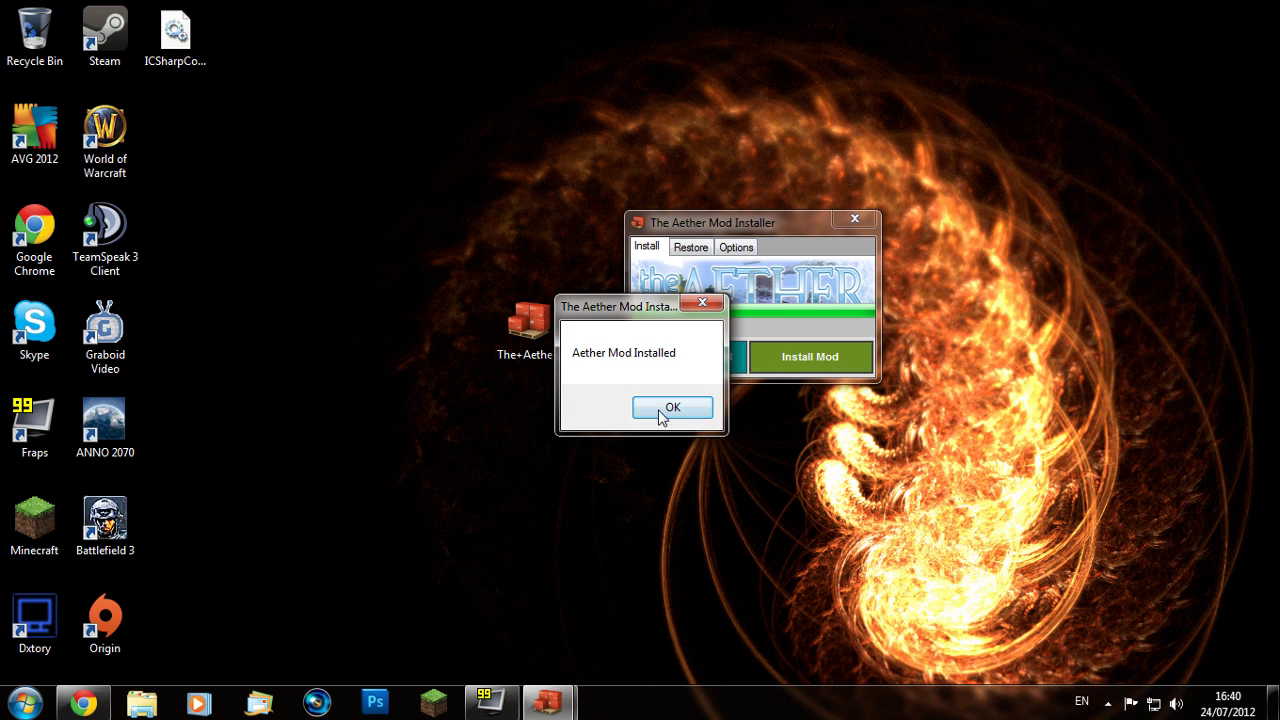
Step: Acknowledge the finished installation, close the installer and tell the Program Compatibility Assistant that the program installed correctly
click(662, 406)
click(846, 224)
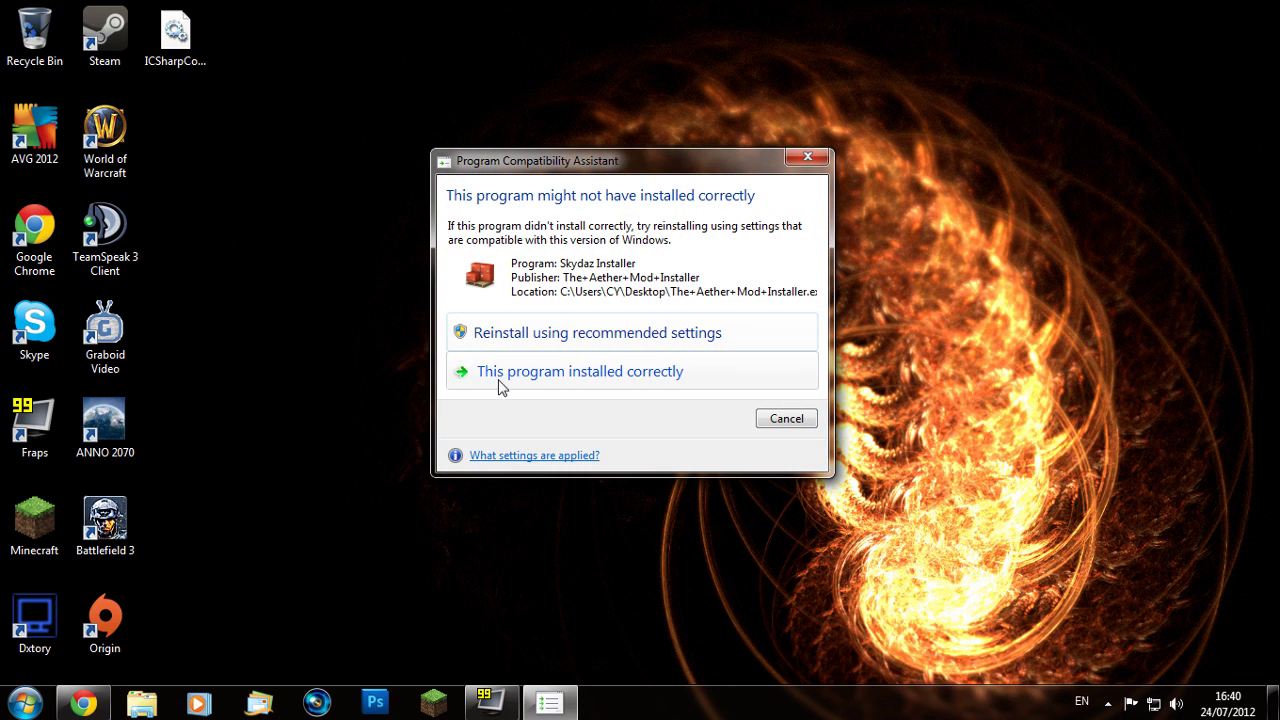
click(562, 384)
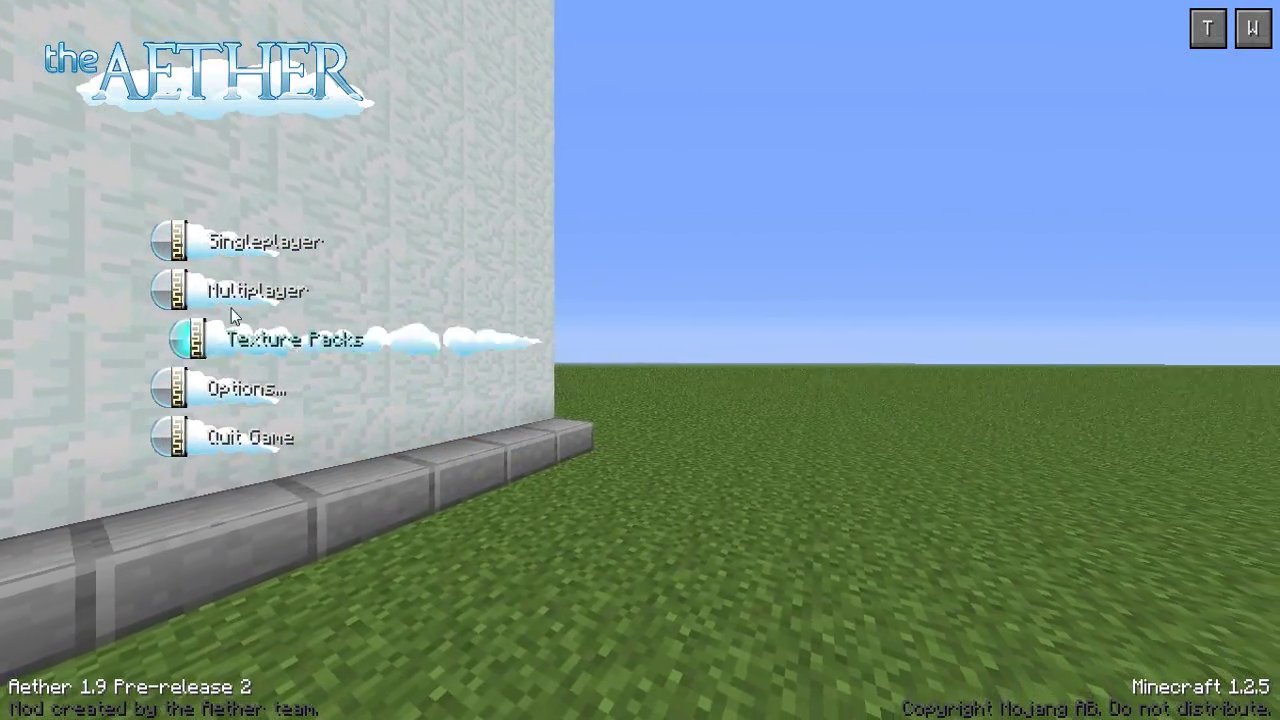
Step: View the singleplayer world list in Minecraft and return to the Aether main menu
click(236, 245)
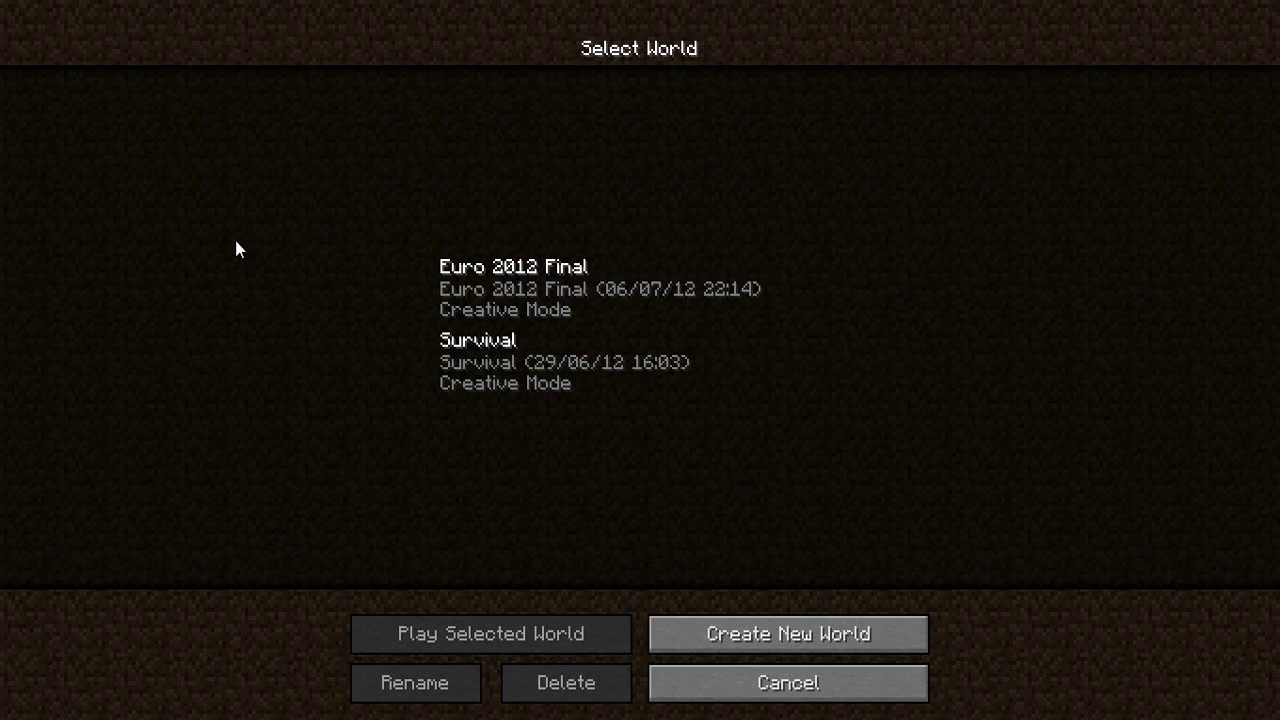
click(780, 685)
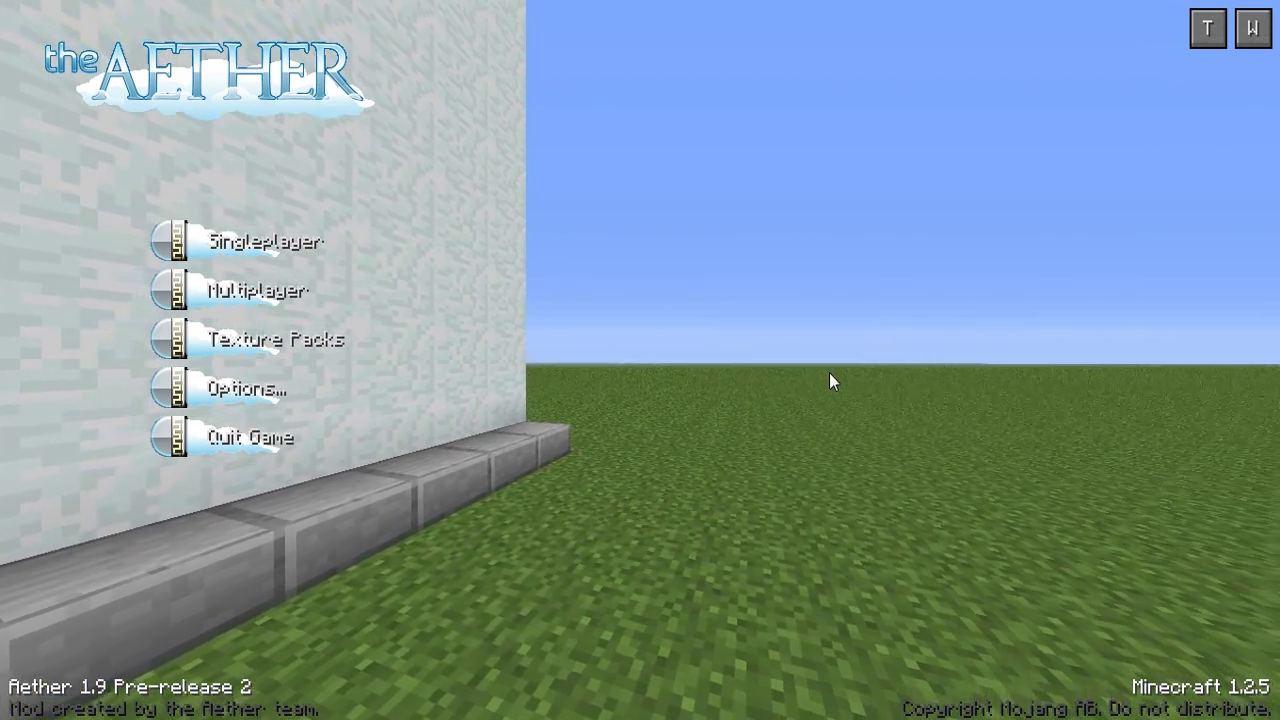